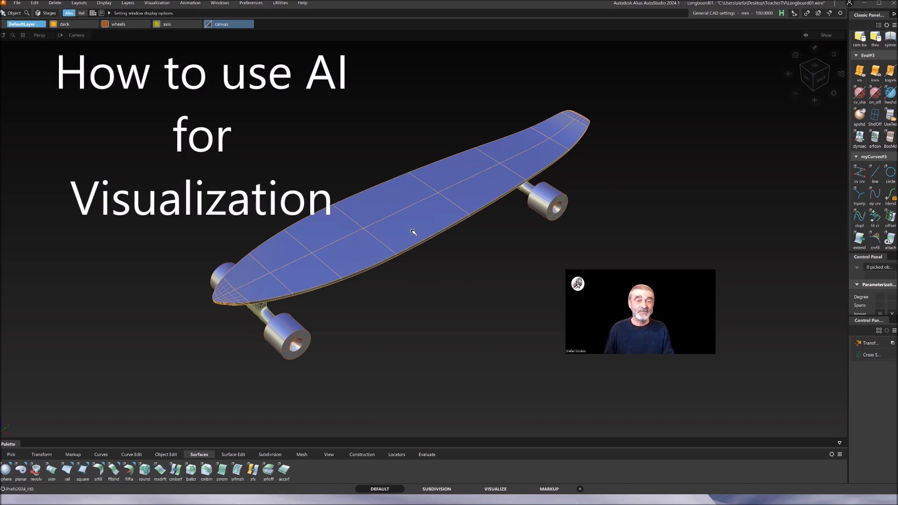
Enable textured display and orbit to a lower side view of the wood-deck, green-wheel longboard.
mouse_move(415, 253)
left_mouse_down()
mouse_move(546, 196)
mouse_move(351, 257)
mouse_move(435, 257)
mouse_move(412, 255)
left_mouse_up()
left_click(889, 115)
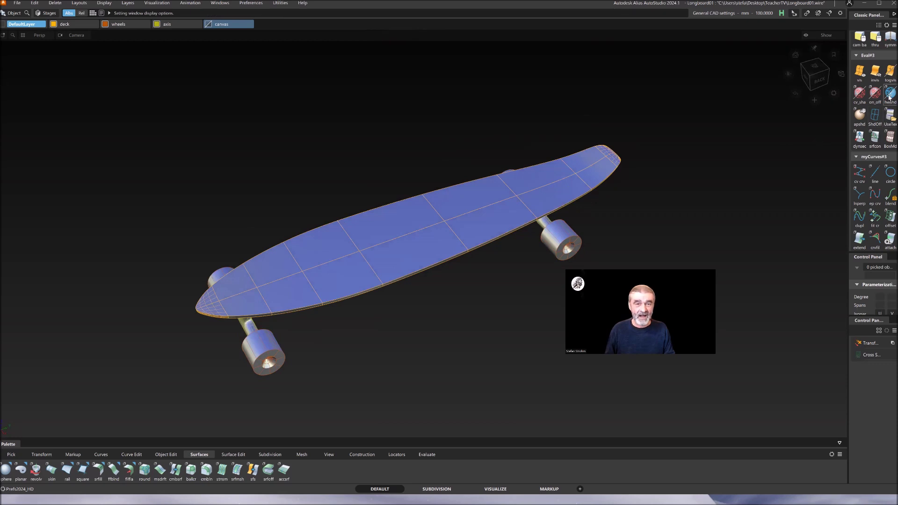
left_click_drag(518, 261, 542, 254)
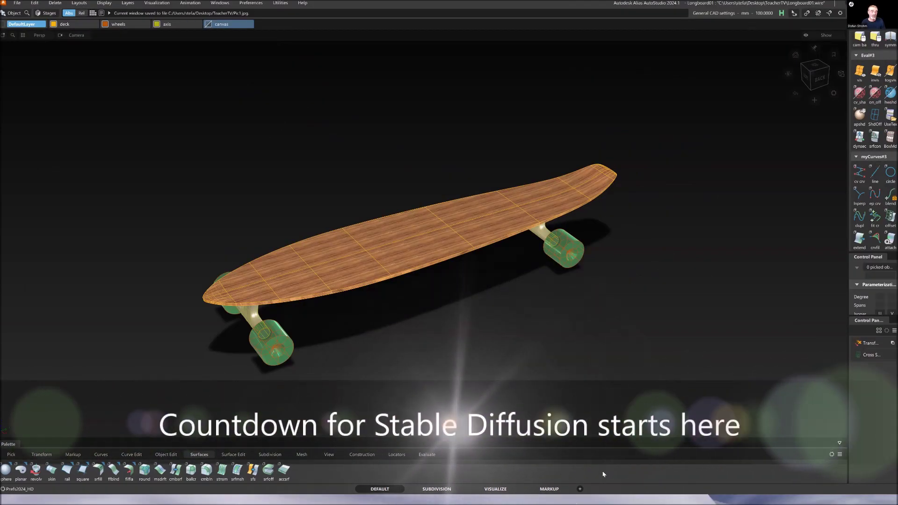
Export the current window as a 1920×1080 JPEG, then switch to the Stable Diffusion web UI.
mouse_move(428, 289)
left_mouse_down()
mouse_move(441, 301)
mouse_move(427, 301)
left_mouse_up()
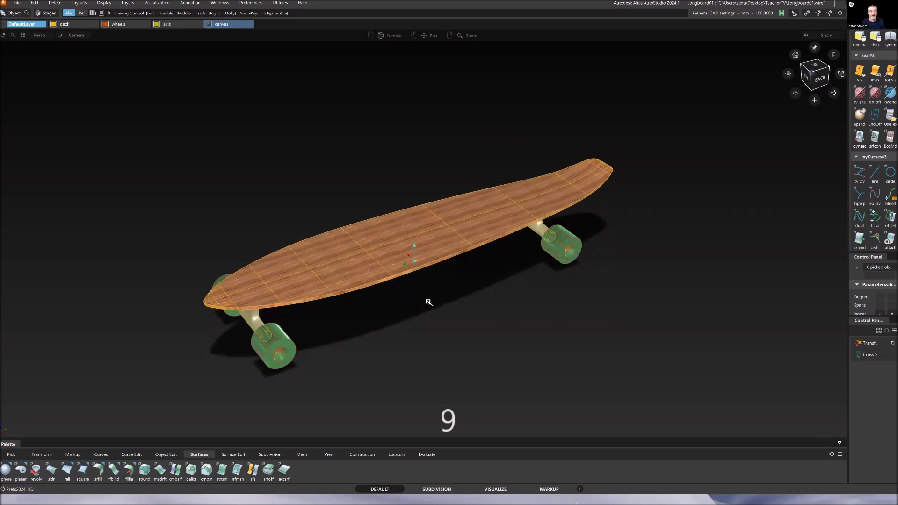
key("F9")
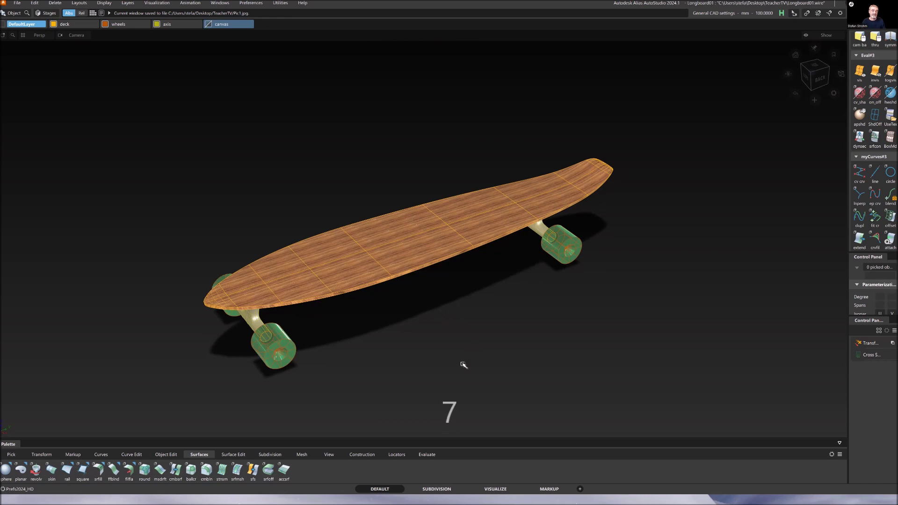
left_click(17, 4)
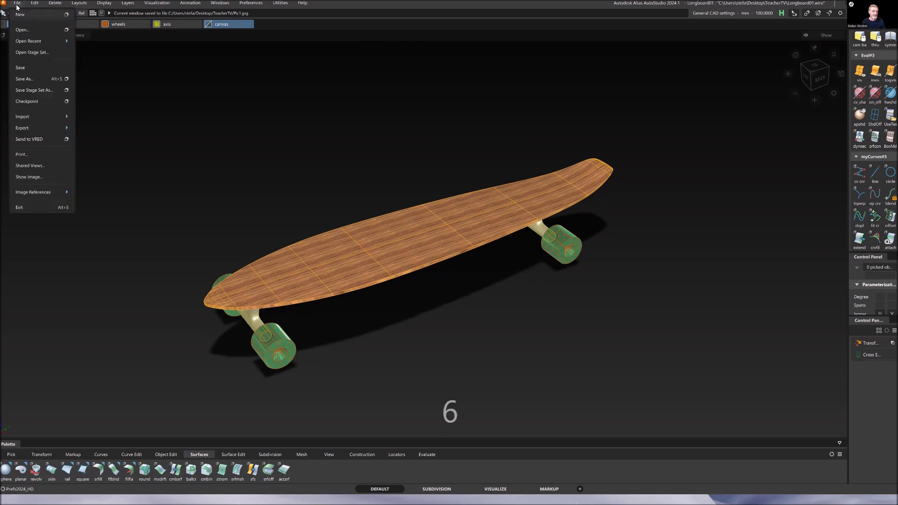
mouse_move(53, 128)
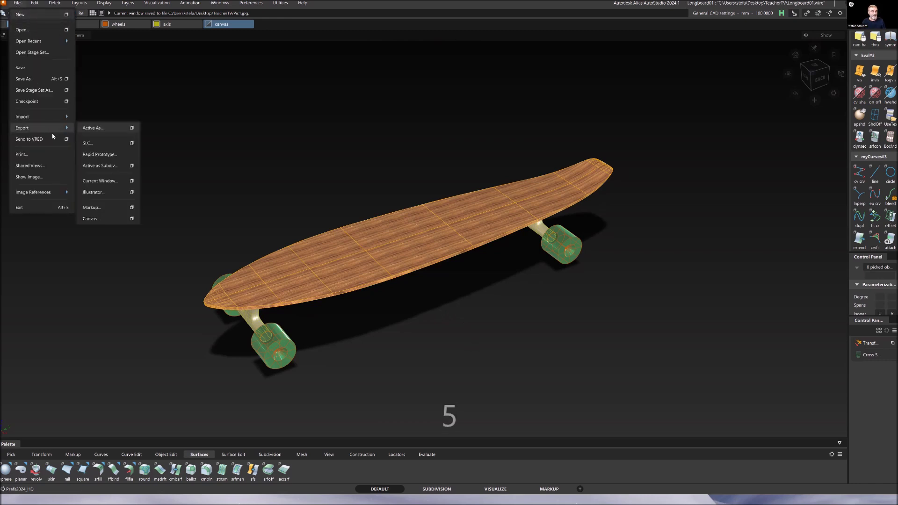
left_click(131, 181)
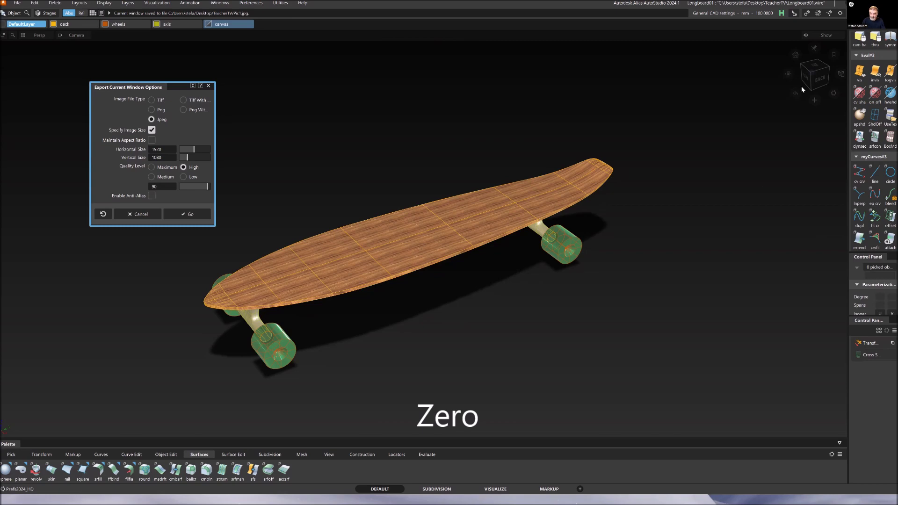
mouse_move(657, 503)
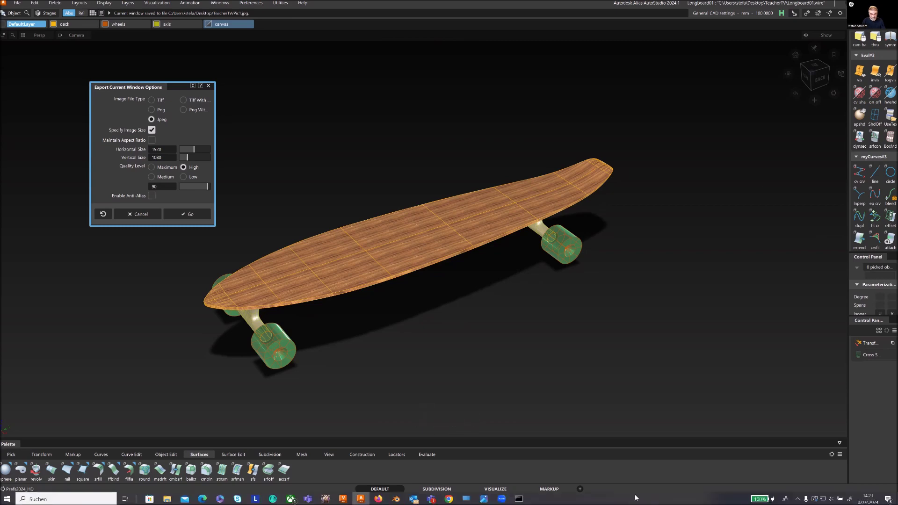
left_click(379, 499)
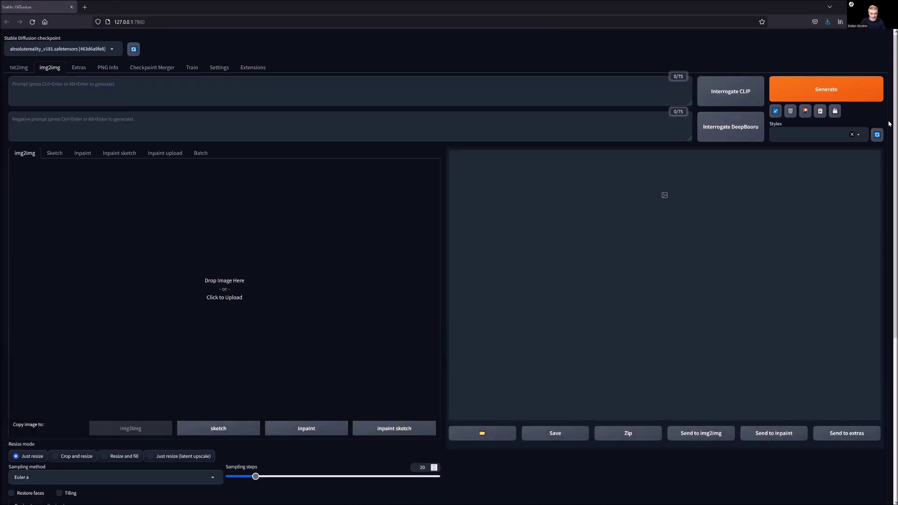
Load the longboard JPEG into img2img with prompt 'longboard, wooden deck, green wheels' and juggernaut_aftermath checkpoint.
left_click_drag(890, 124, 212, 311)
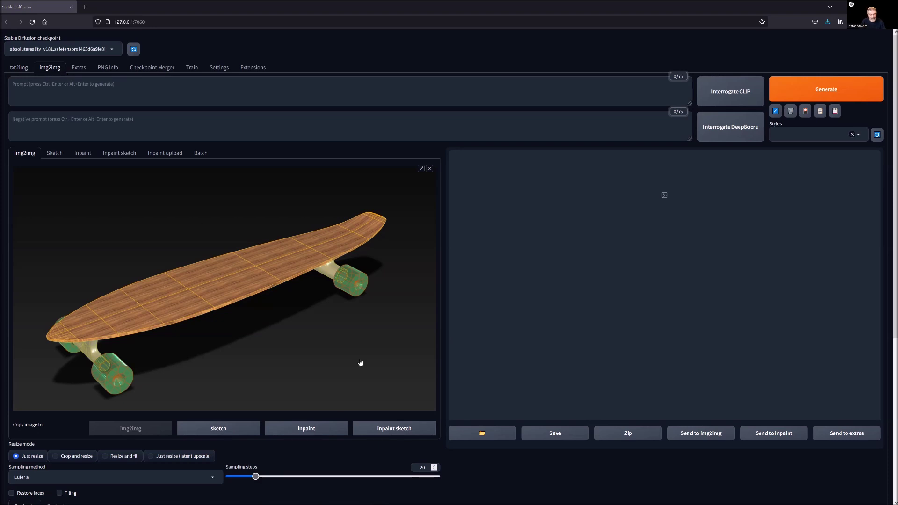
left_click(19, 88)
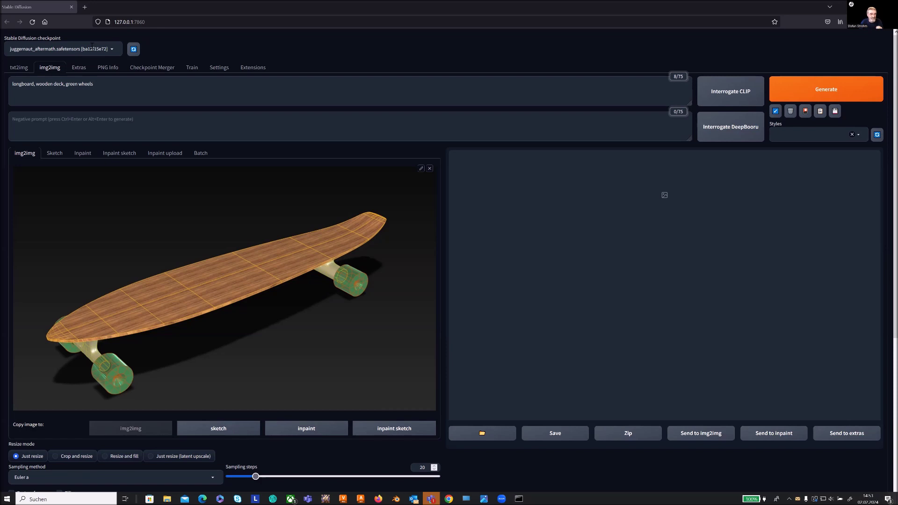
scroll(270, 287, "down", 3)
Set the img2img width to 1216, height to 744 and batch count to 3.
scroll(270, 287, "down", 2)
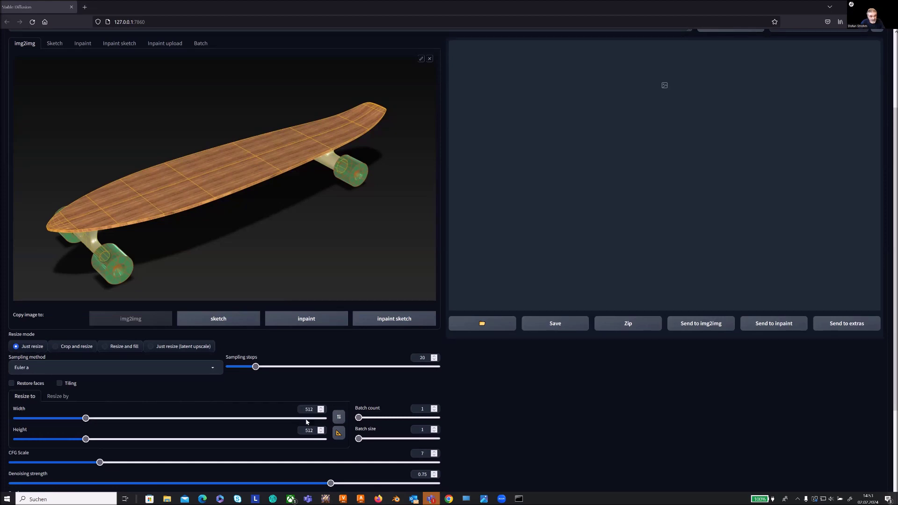
left_click_drag(86, 419, 195, 434)
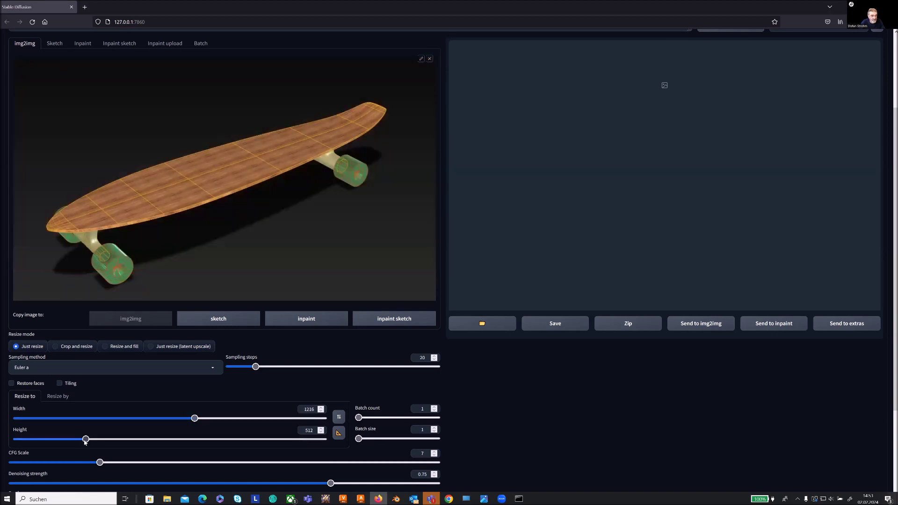
left_click_drag(85, 442, 122, 447)
left_click_drag(359, 417, 361, 418)
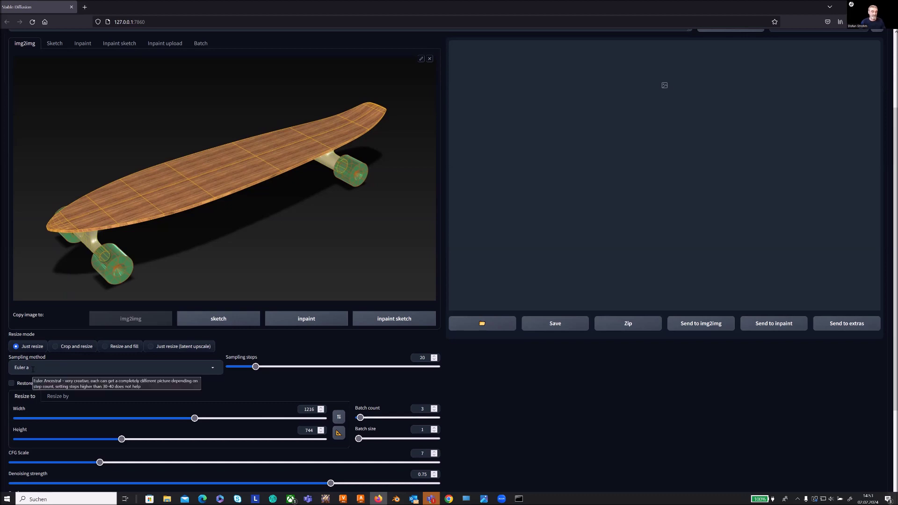
scroll(222, 401, "down", 1)
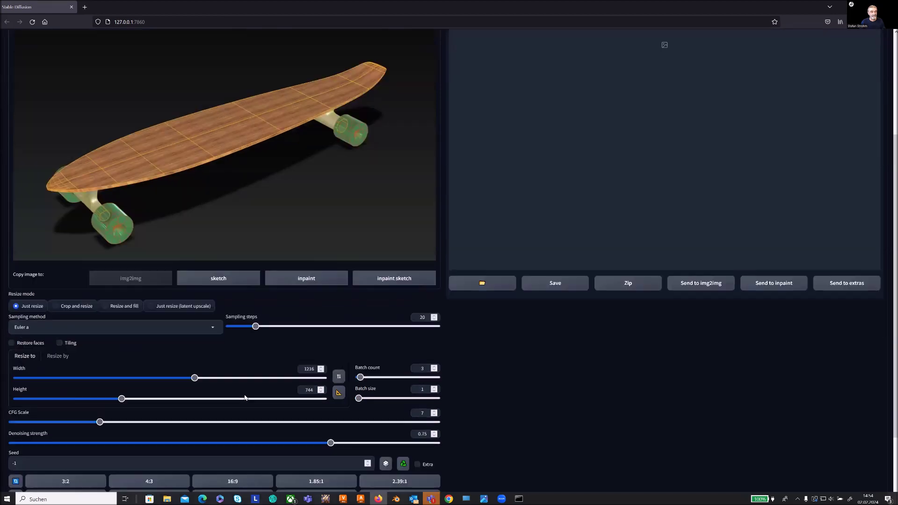
scroll(82, 377, "down", 2)
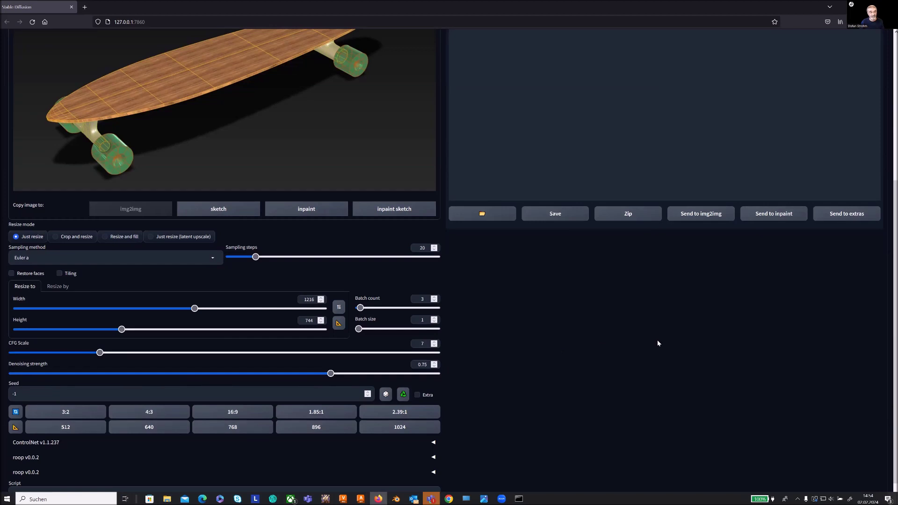
scroll(664, 369, "up", 2)
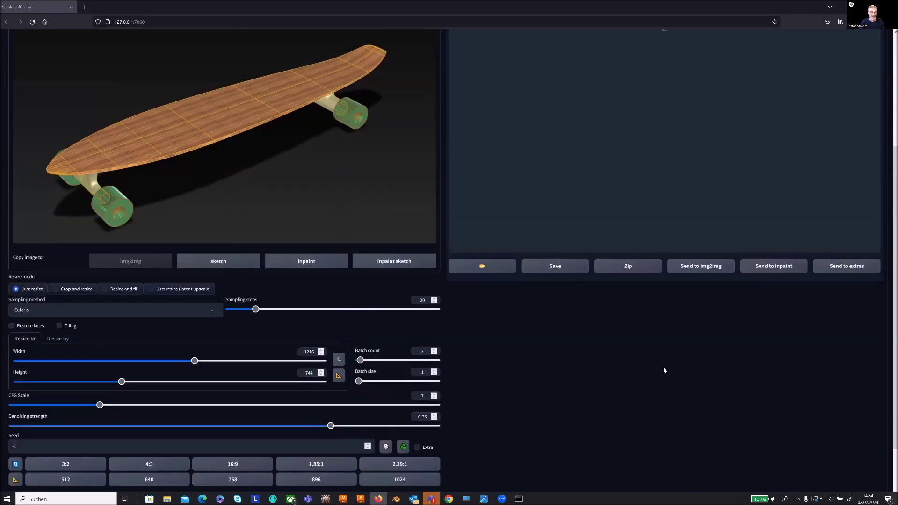
scroll(664, 370, "up", 1)
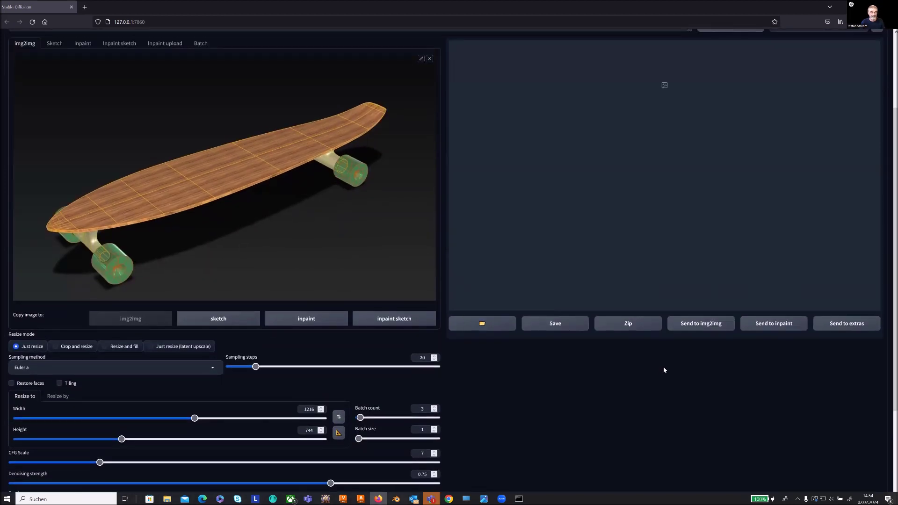
scroll(664, 370, "up", 1)
scroll(664, 370, "up", 2)
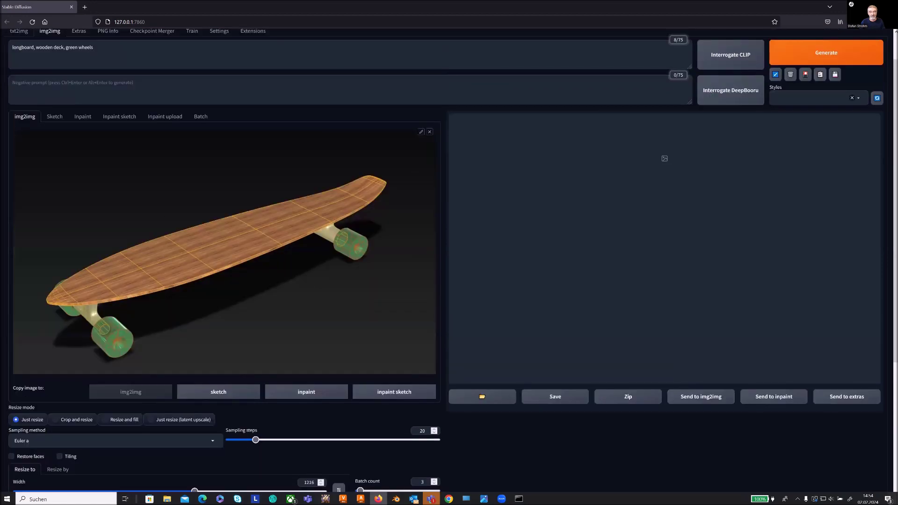
Generate three longboard images at denoising 0.75 and preview the grid and each result.
left_click(828, 61)
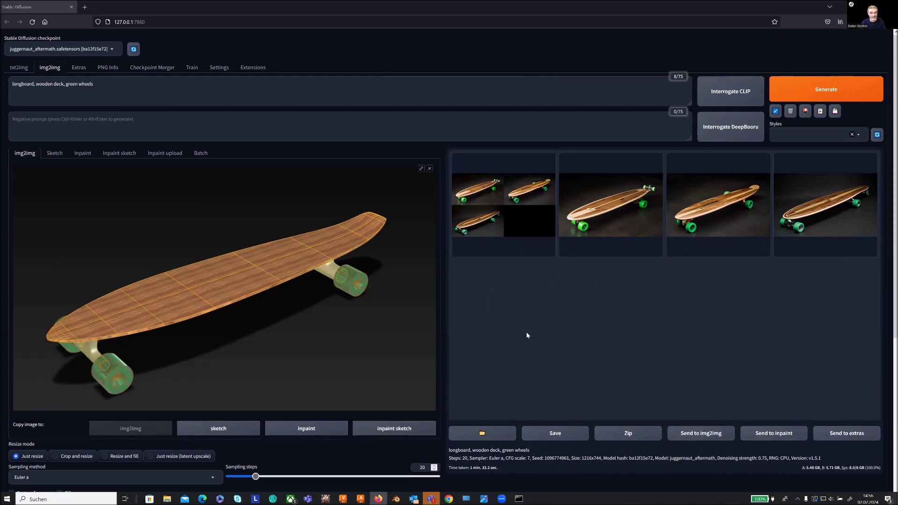
left_click(509, 231)
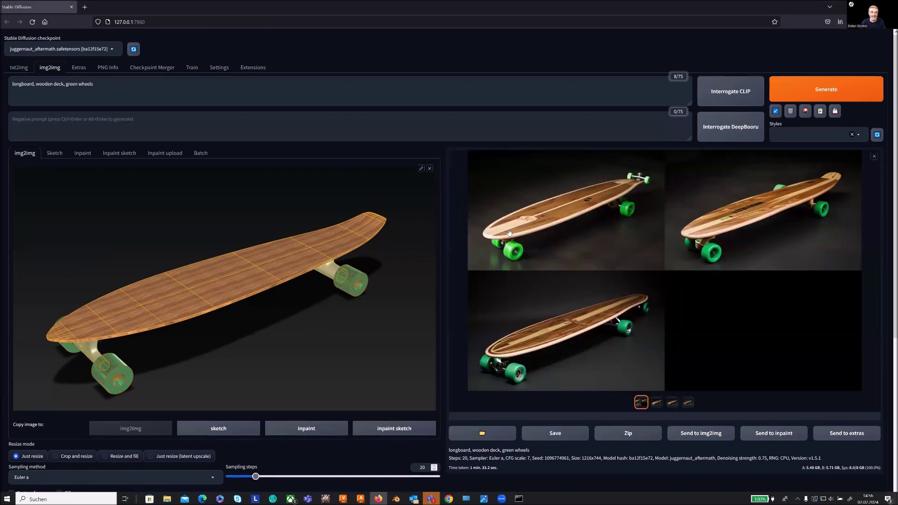
left_click(657, 404)
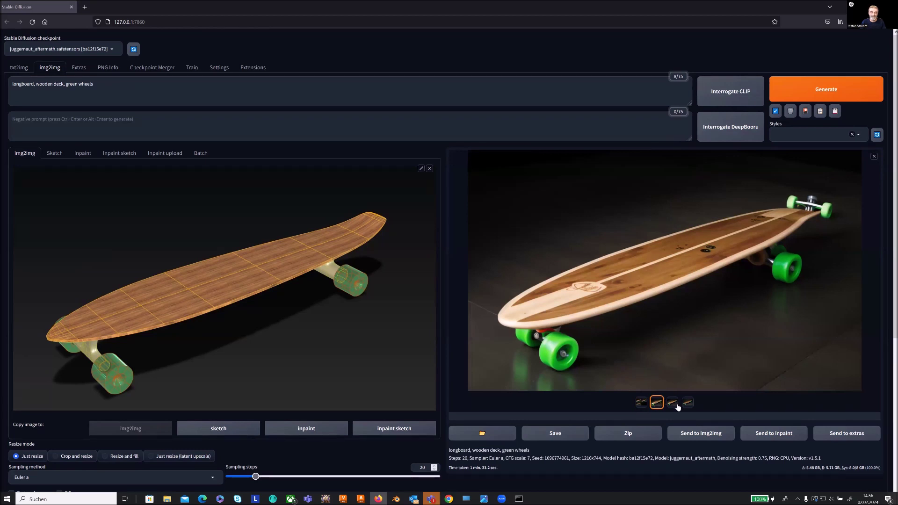
left_click(673, 404)
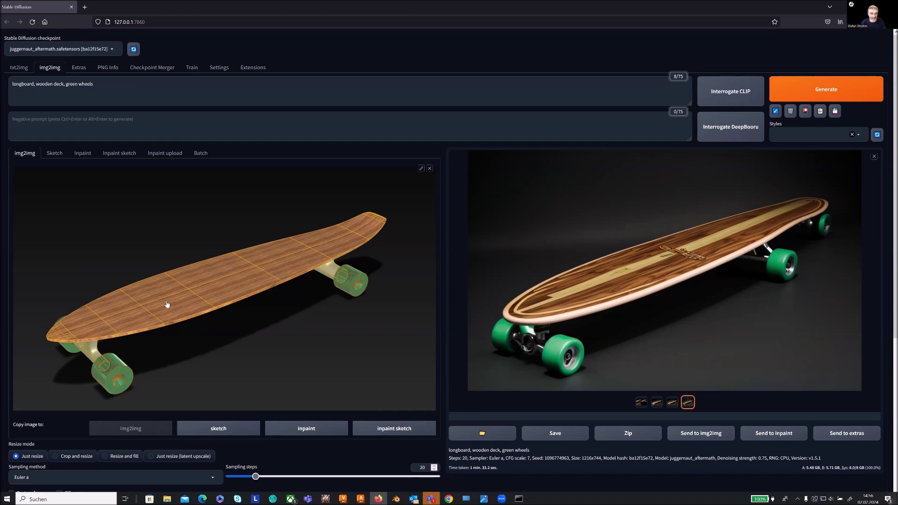
Bring the img2img denoising strength down from 0.75 to 0.33.
scroll(286, 264, "down", 1)
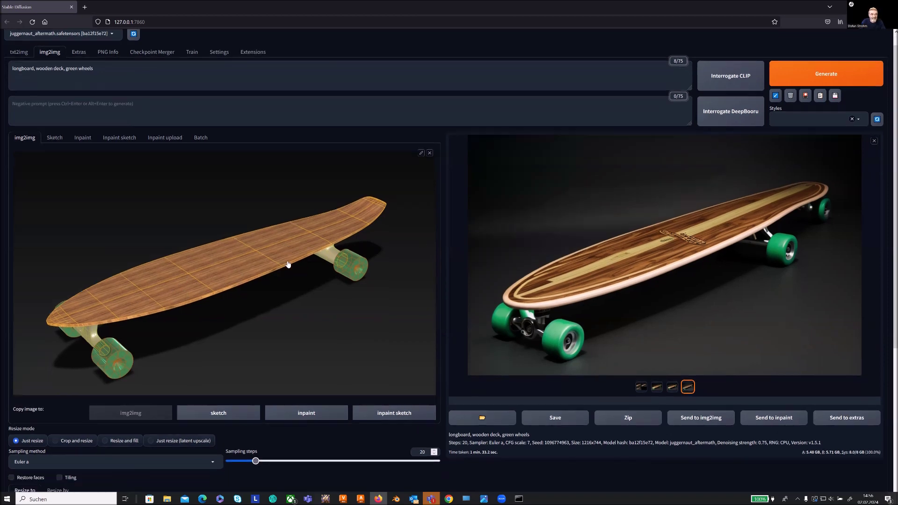
scroll(289, 267, "down", 2)
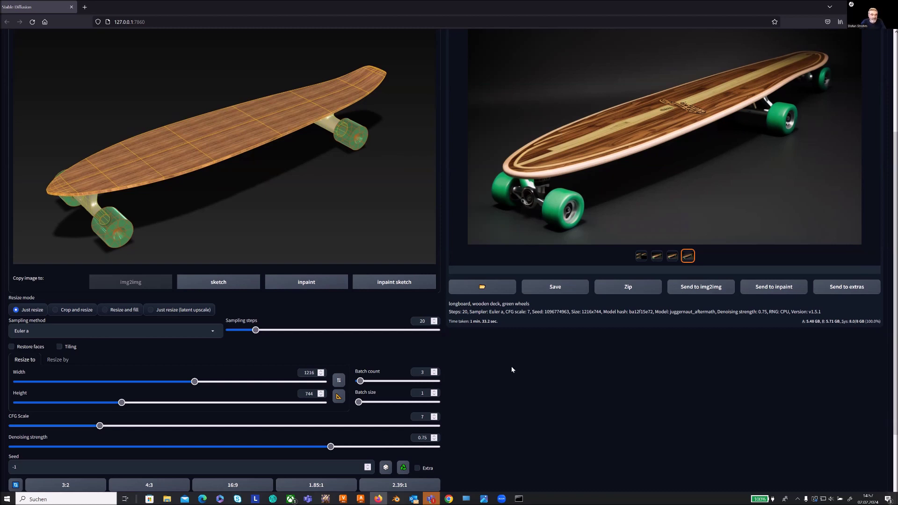
left_click_drag(331, 446, 147, 457)
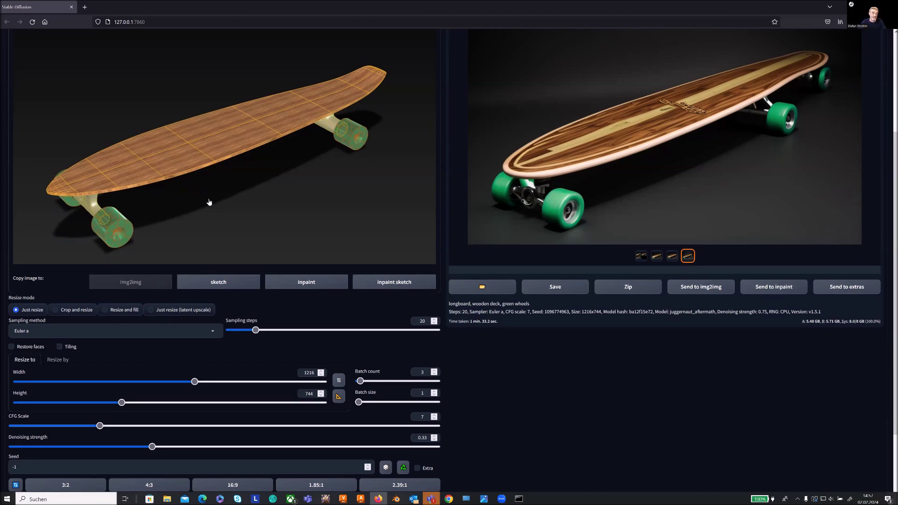
scroll(247, 216, "up", 3)
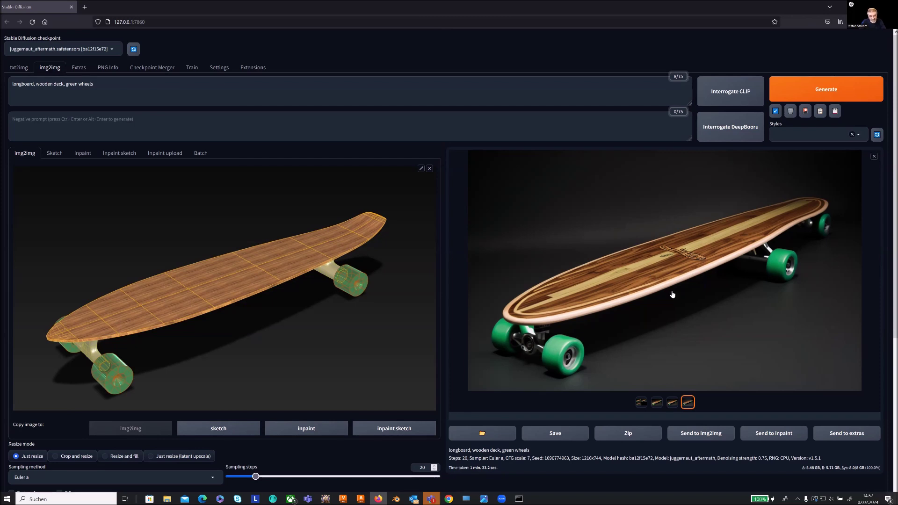
Generate a denoising-0.33 batch and preview the grid plus all three longboard images.
left_click(814, 89)
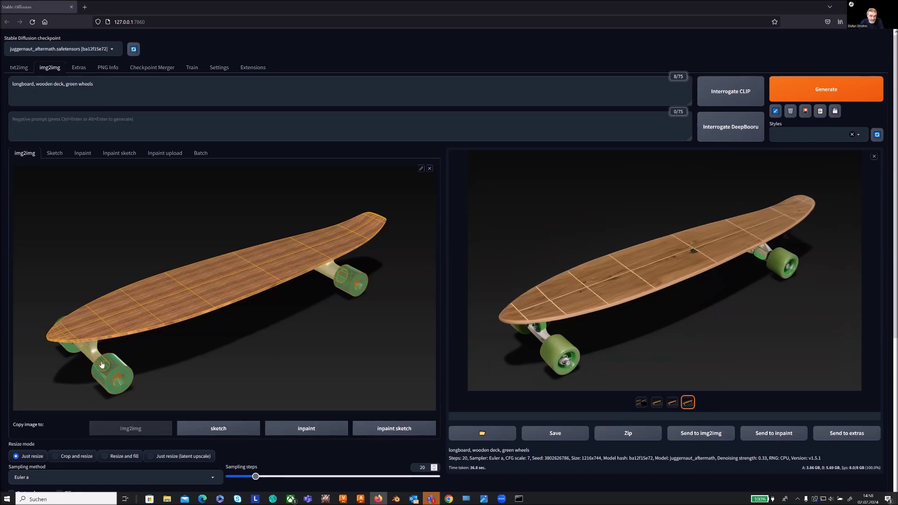
left_click(642, 404)
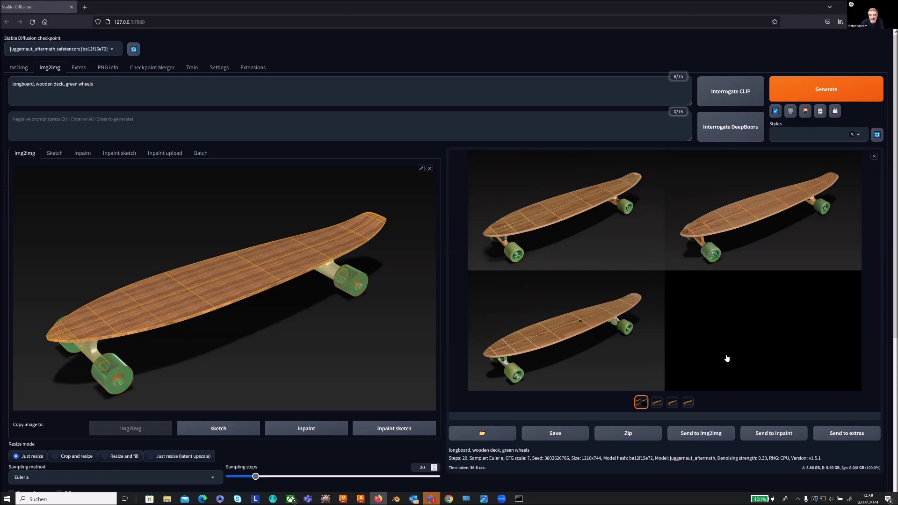
left_click(657, 403)
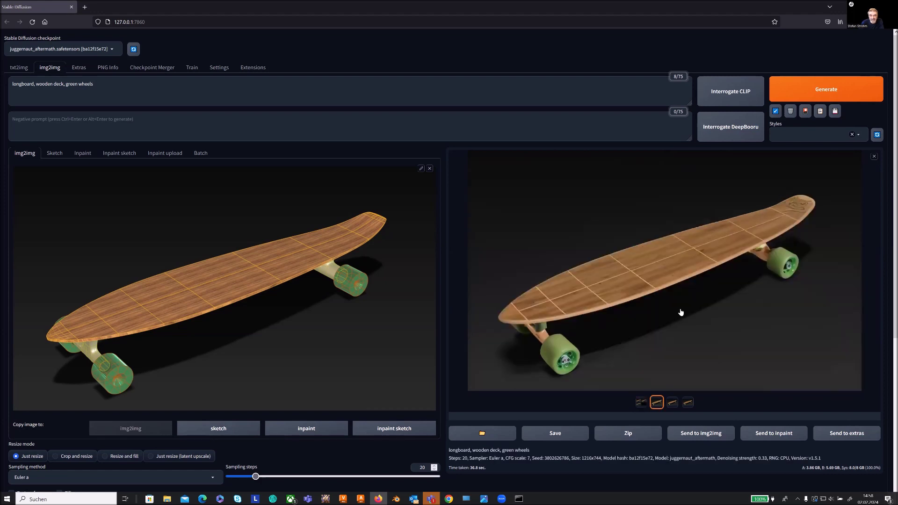
left_click(673, 403)
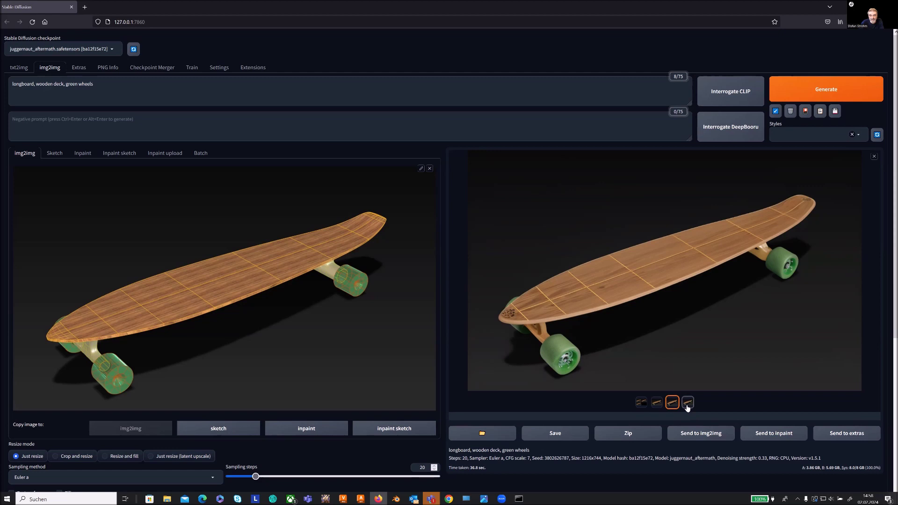
left_click(687, 403)
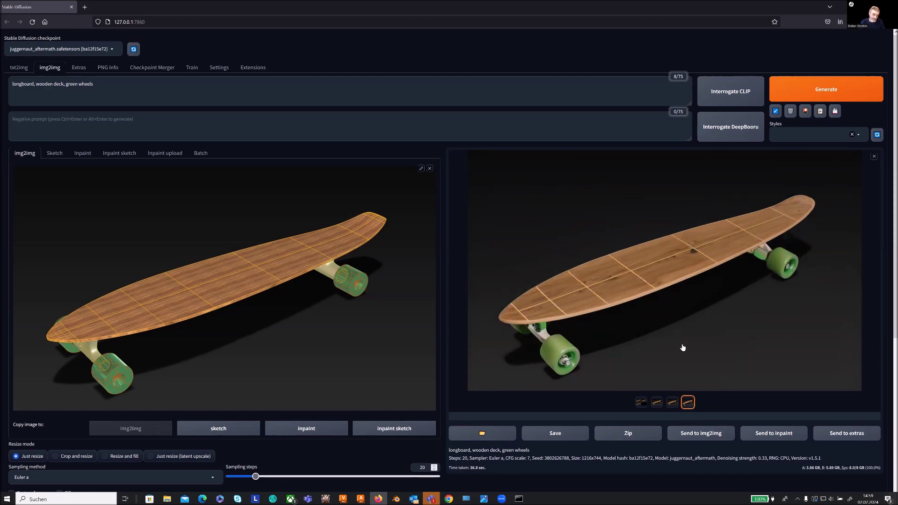
scroll(374, 378, "down", 1)
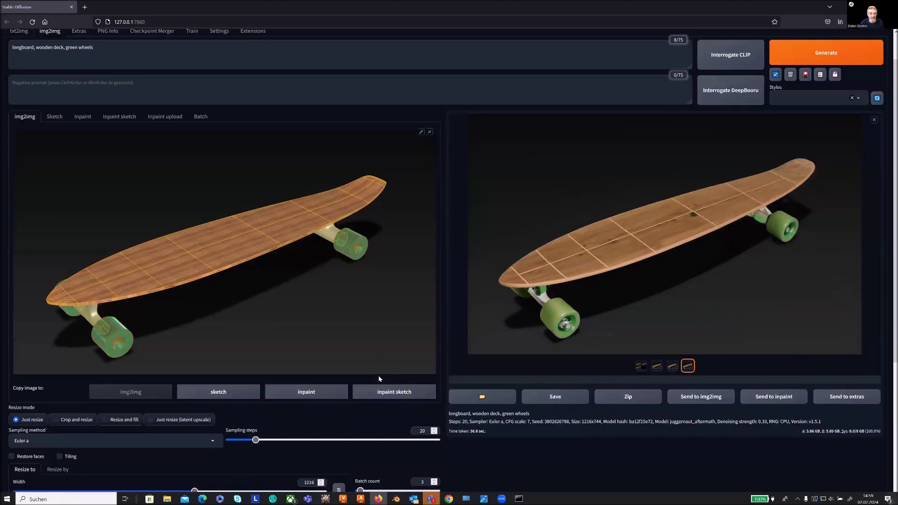
Raise the denoising strength to 0.5 for more realistic longboard results.
scroll(378, 376, "down", 1)
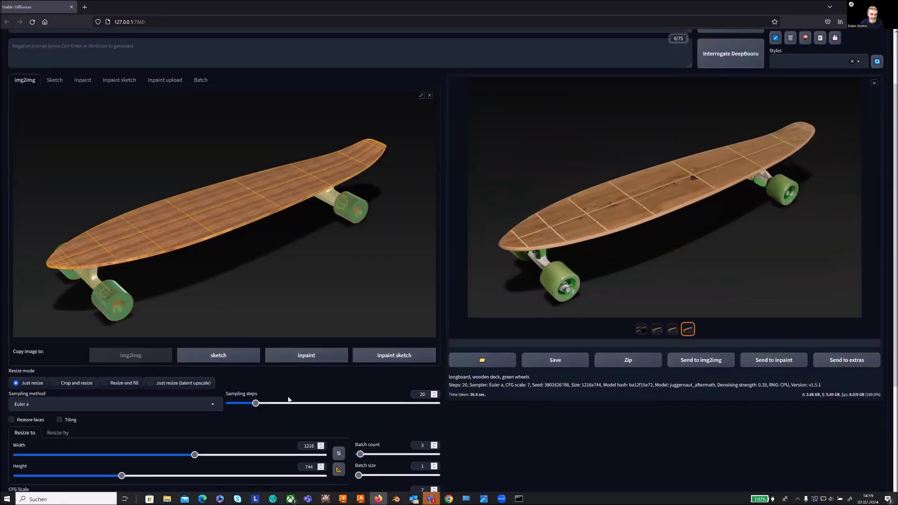
scroll(288, 400, "down", 2)
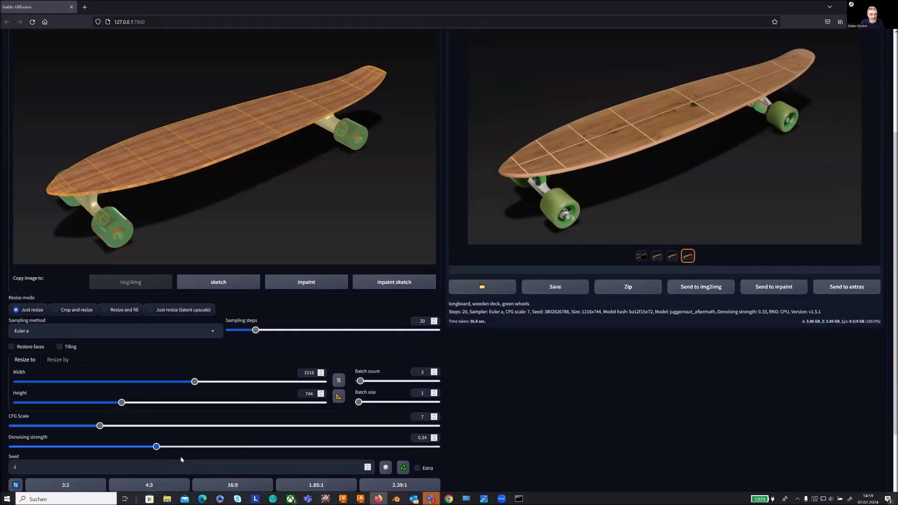
left_click_drag(181, 460, 199, 462)
left_click_drag(199, 462, 203, 463)
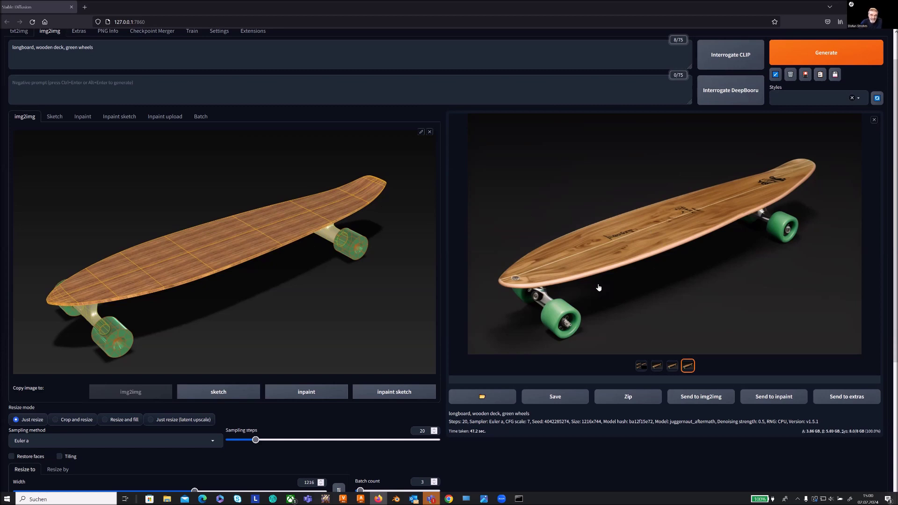
left_click(673, 367)
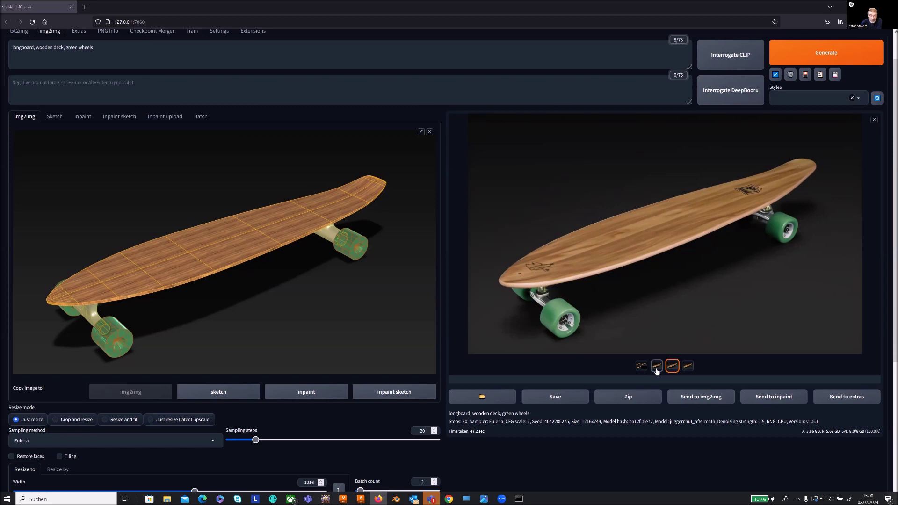
left_click(656, 367)
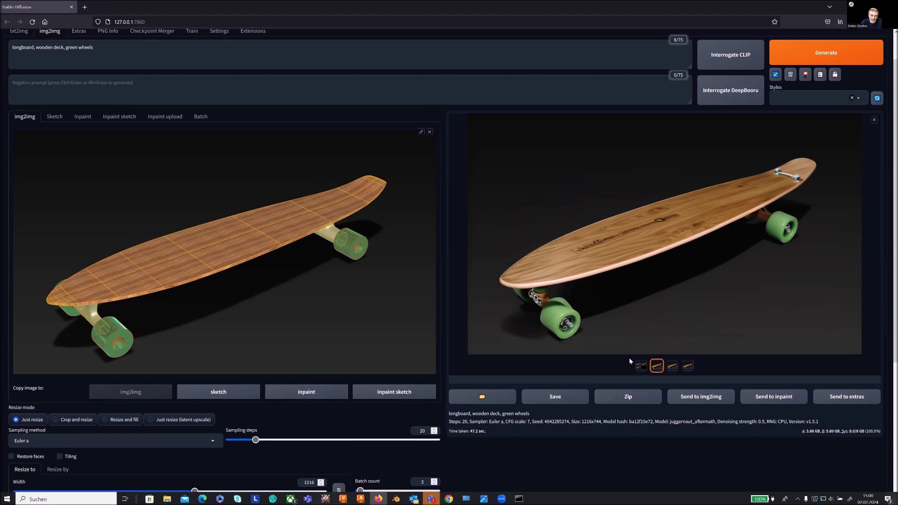
left_click(672, 367)
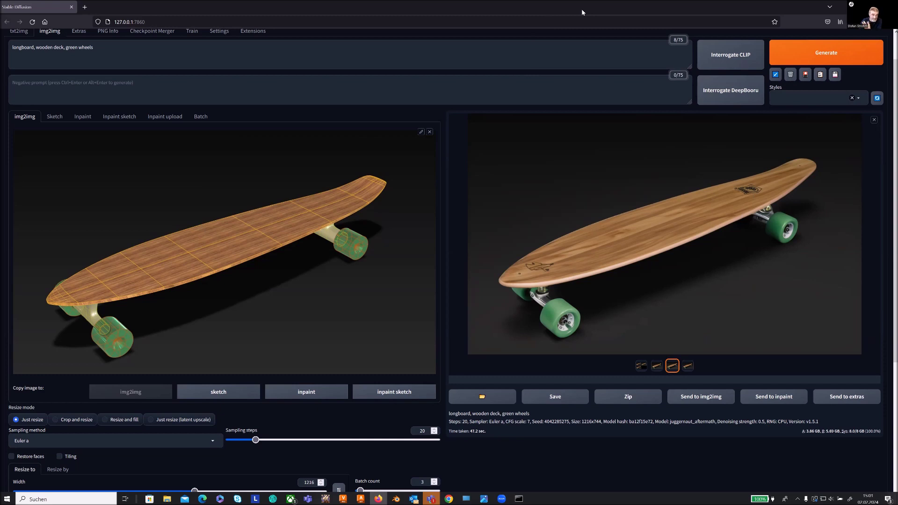
scroll(309, 252, "up", 1)
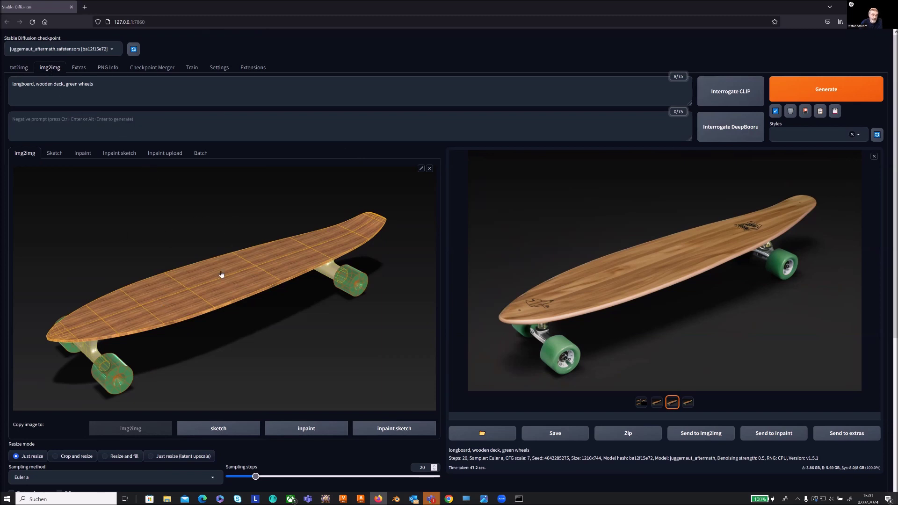
scroll(169, 276, "down", 2)
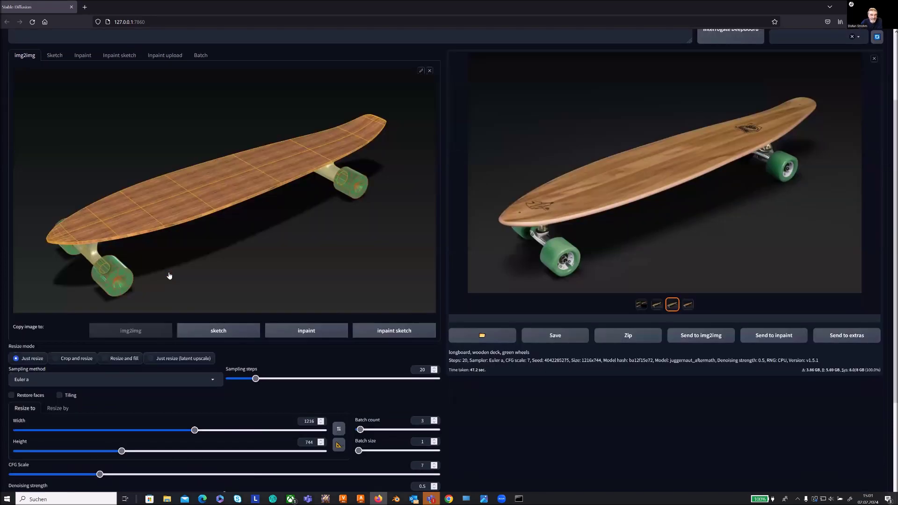
scroll(334, 286, "down", 2)
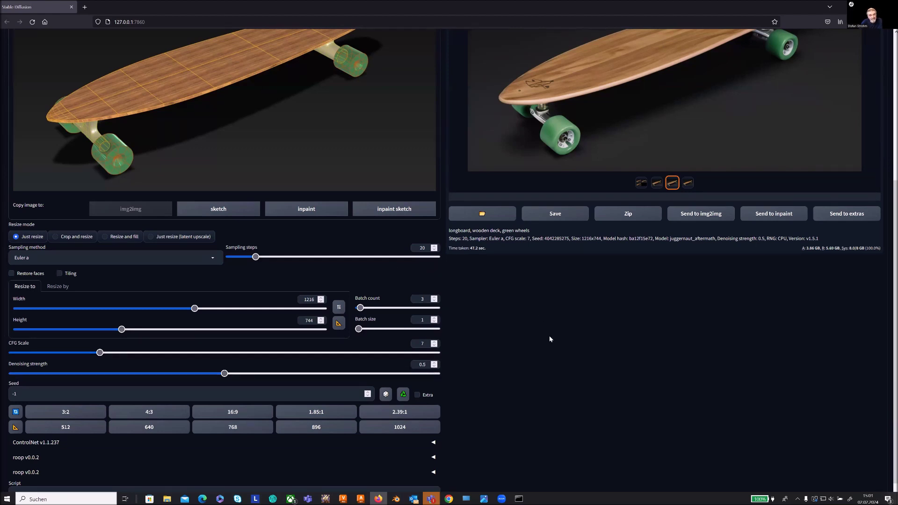
scroll(549, 336, "up", 3)
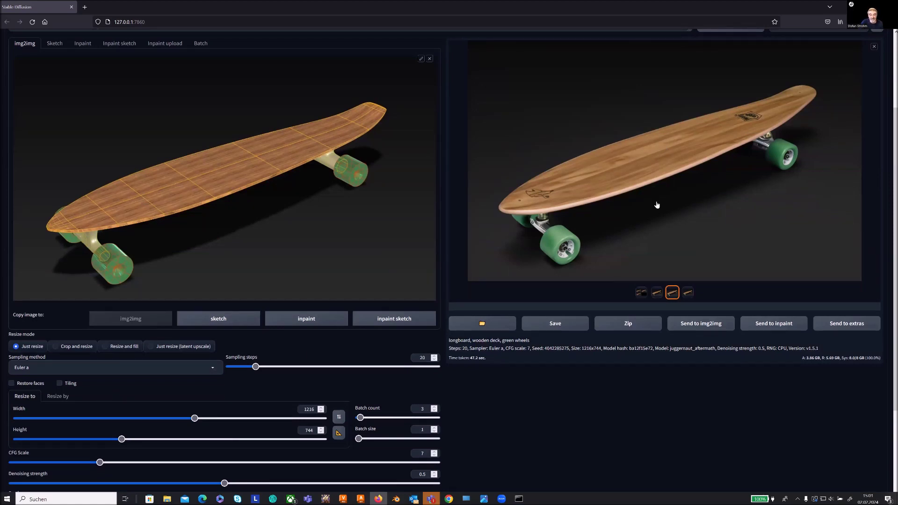
left_click(567, 327)
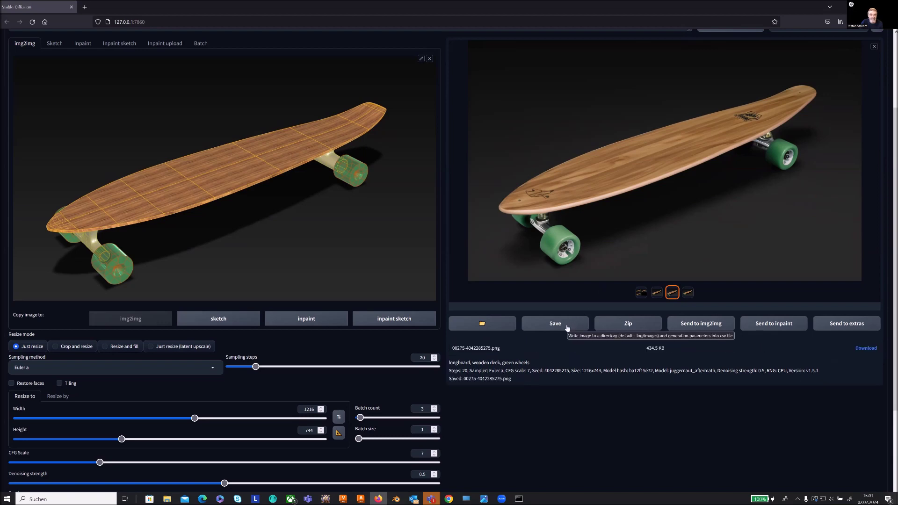